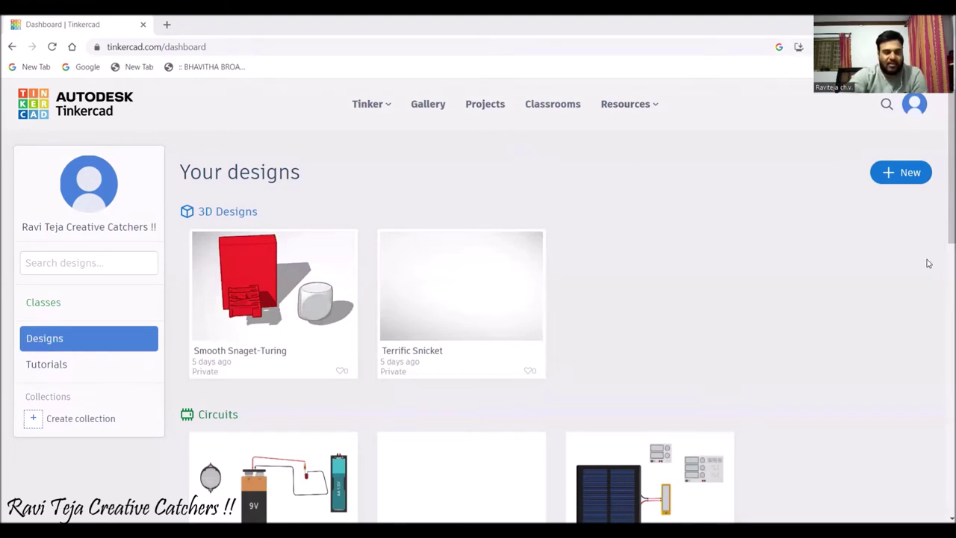
Create a new circuit design and place a small breadboard in the middle of the workspace.
left_click(908, 182)
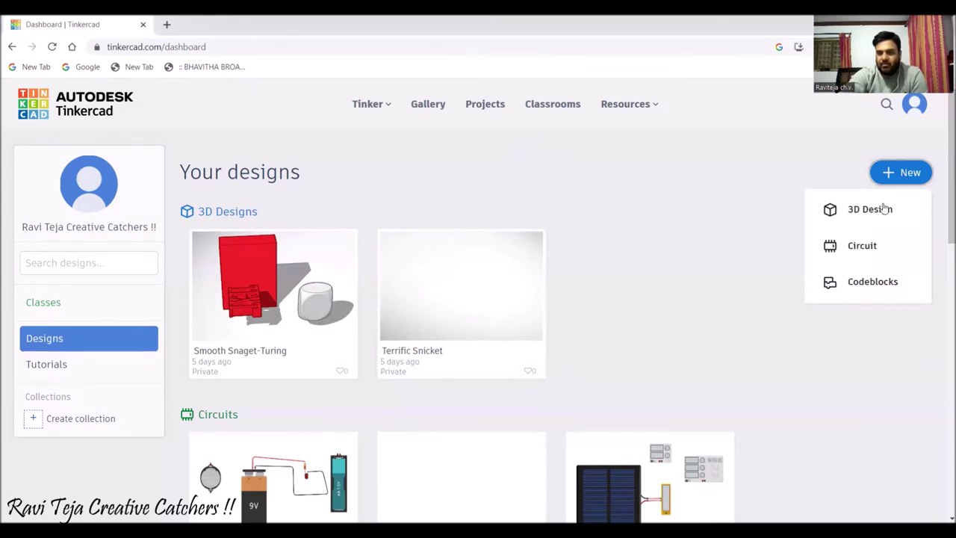
left_click(861, 247)
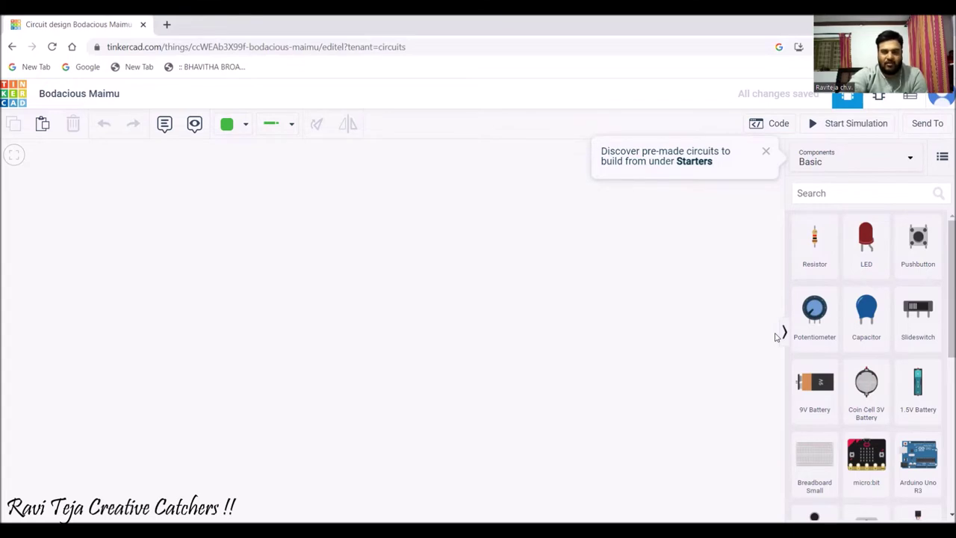
scroll(844, 298, "down", 3)
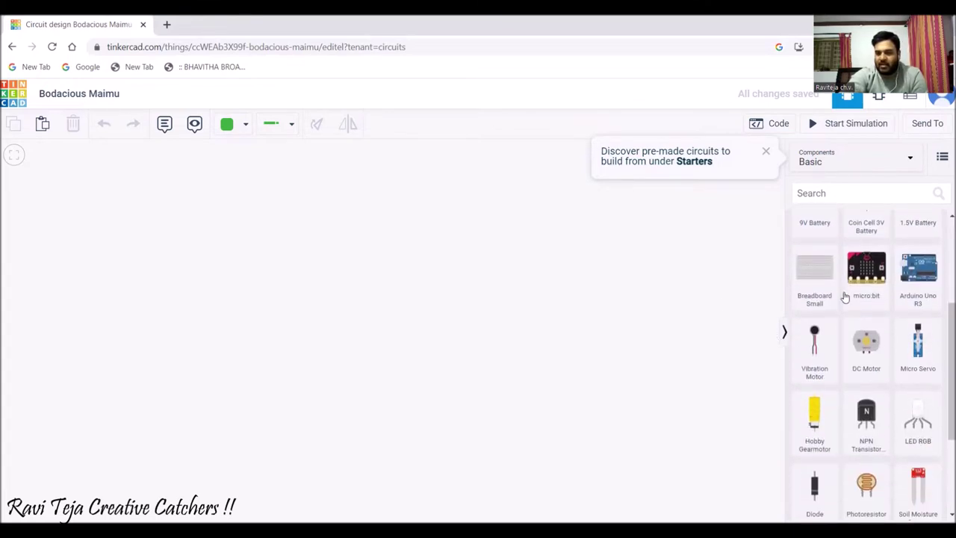
scroll(842, 299, "down", 2)
scroll(821, 306, "up", 5)
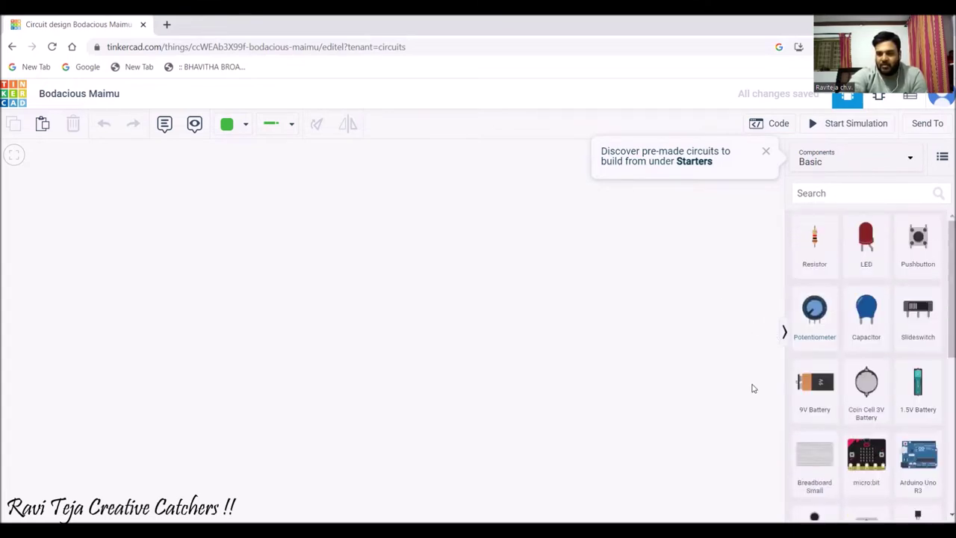
left_click(815, 457)
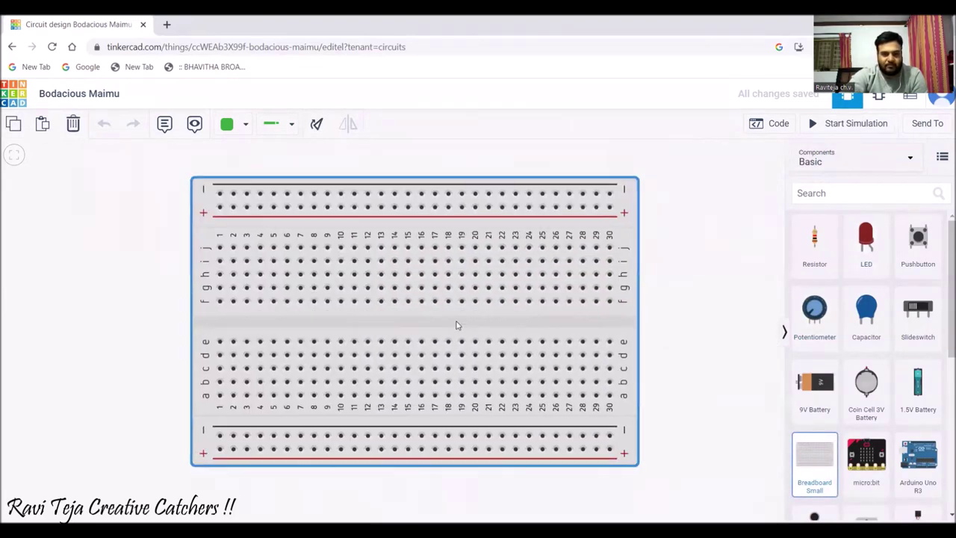
left_click(458, 328)
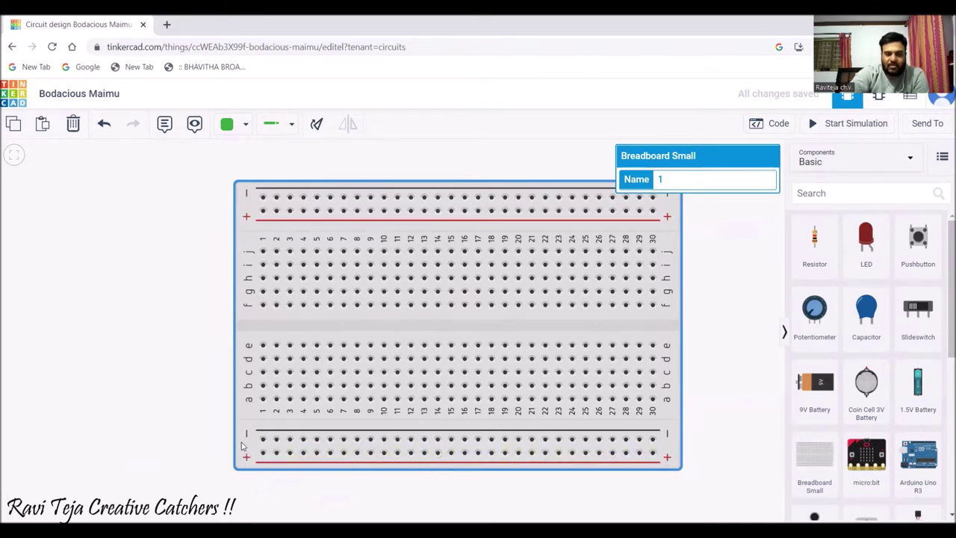
left_click(756, 219)
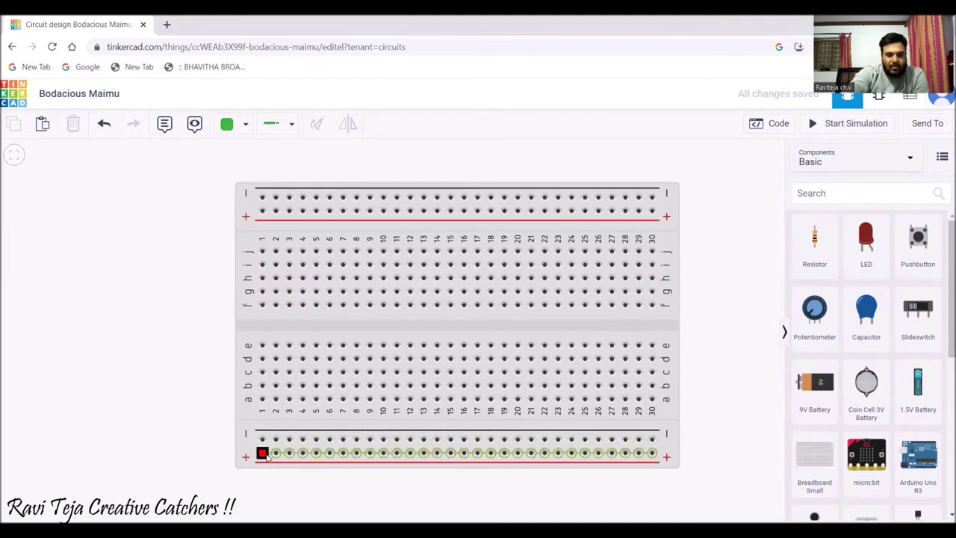
left_click(262, 197)
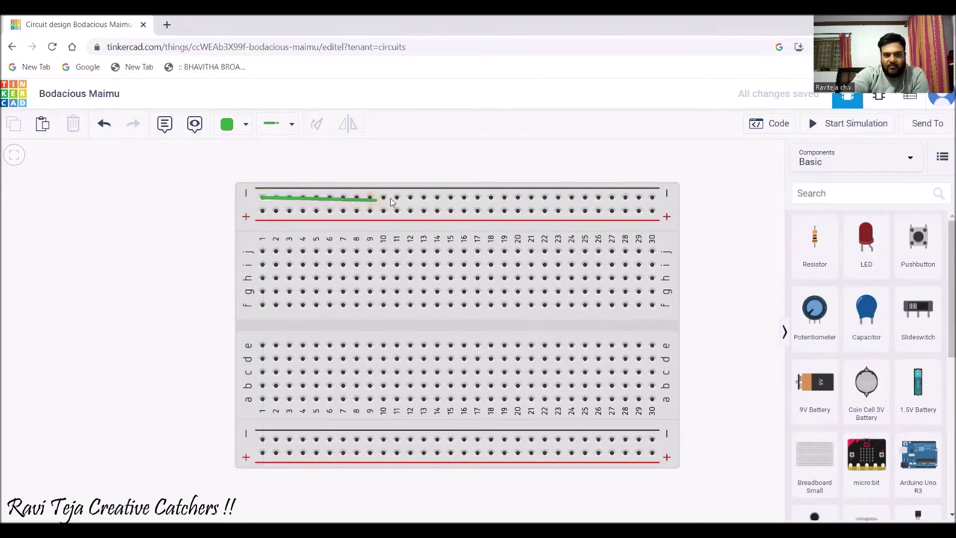
left_click(652, 197)
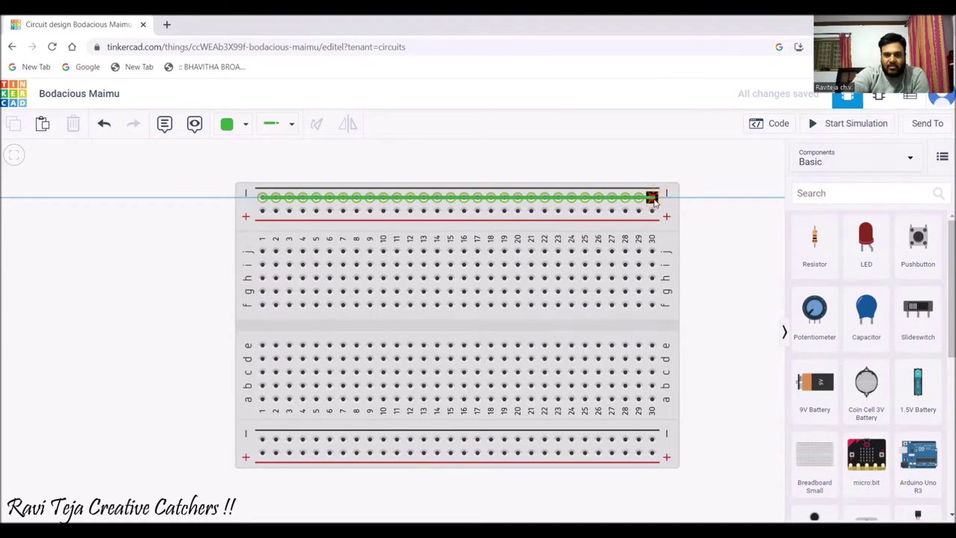
left_click_drag(653, 199, 261, 210)
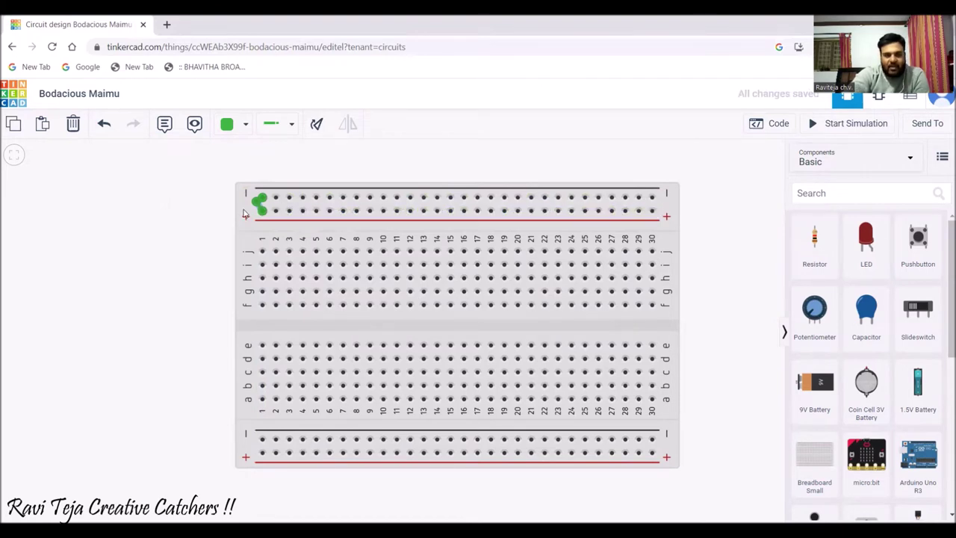
key("Delete")
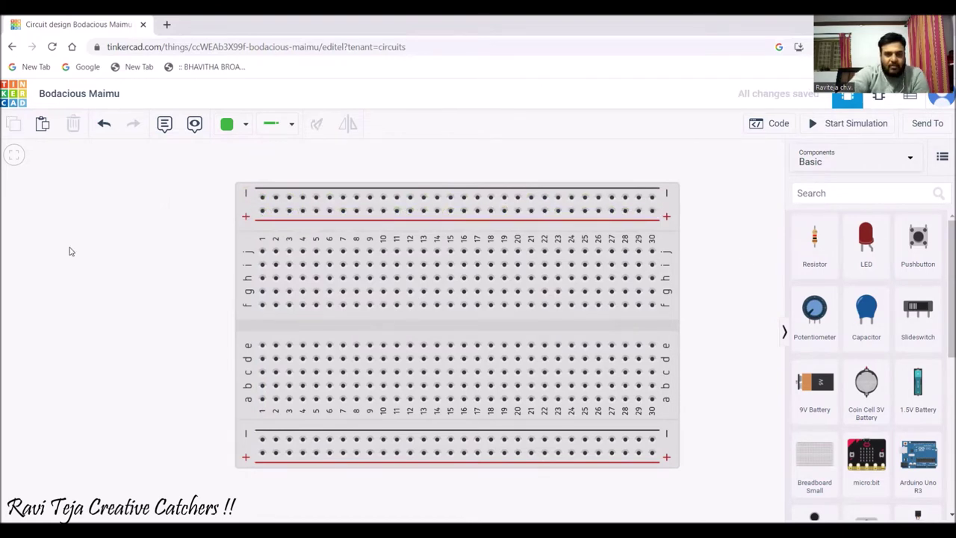
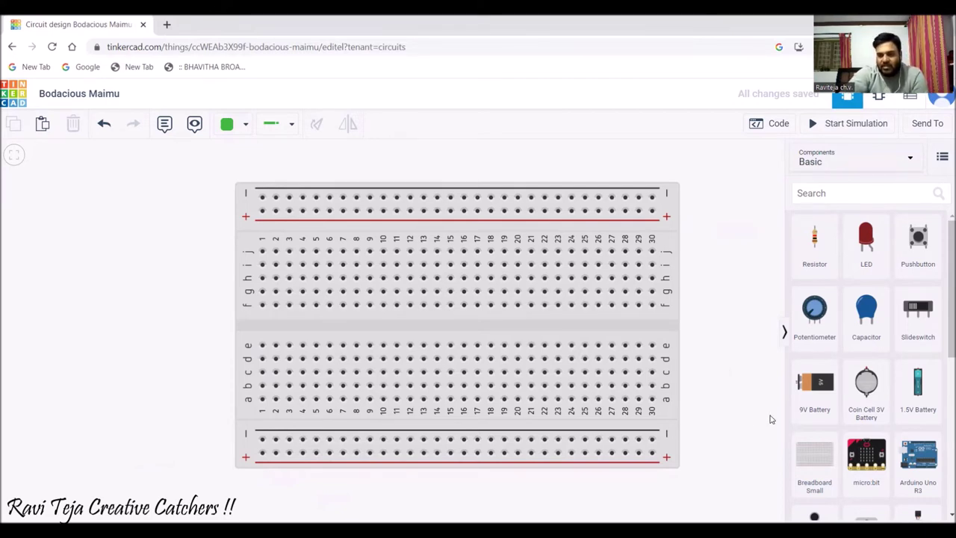
Add a 9V battery and position it beside the breadboard's lower right corner, with its terminals facing the lower power rails.
left_click_drag(827, 387, 6, 286)
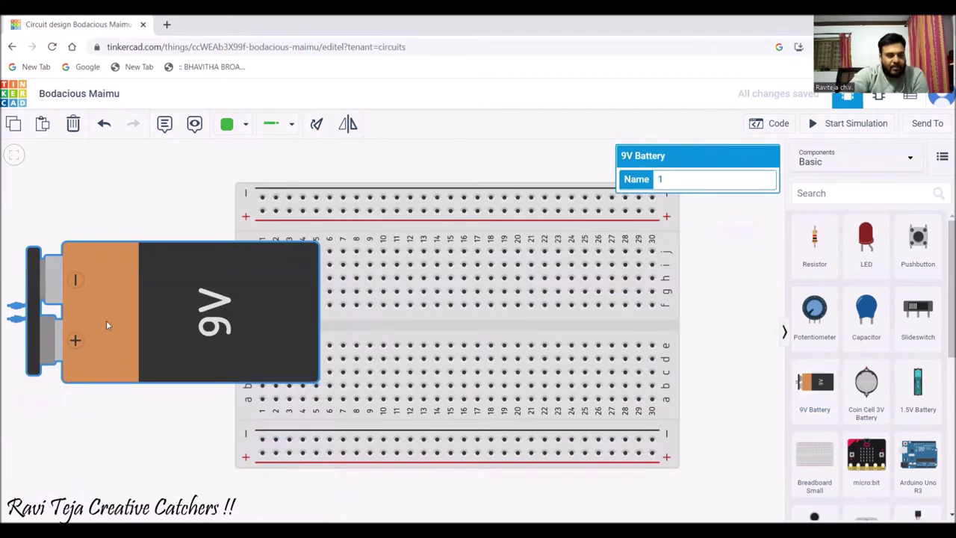
left_click_drag(106, 325, 403, 377)
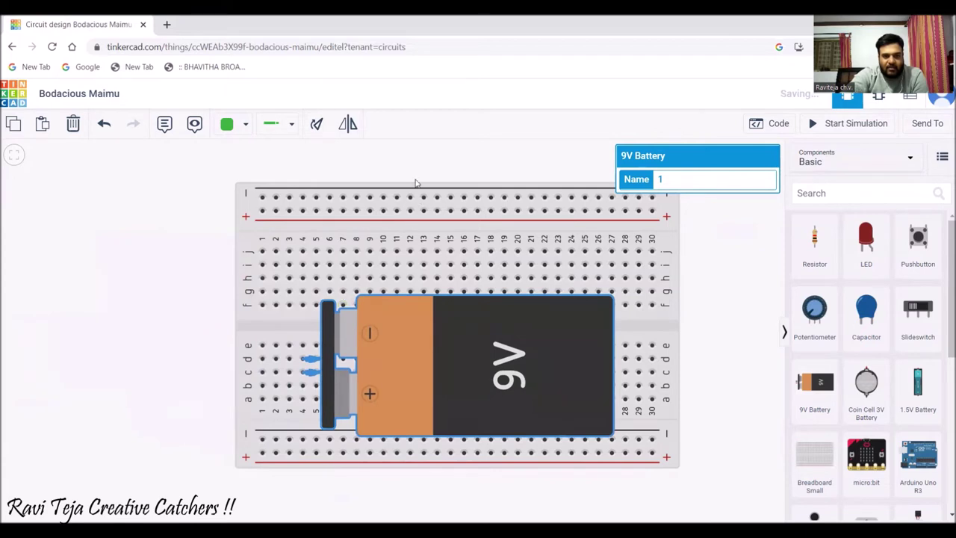
left_click_drag(414, 187, 212, 186)
left_click_drag(228, 358, 644, 430)
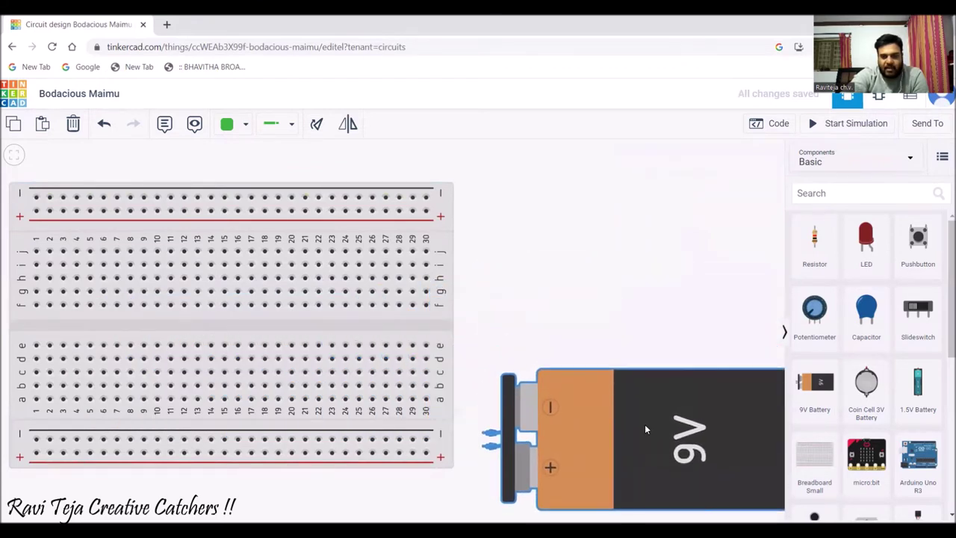
left_click(785, 332)
left_click_drag(730, 424, 723, 430)
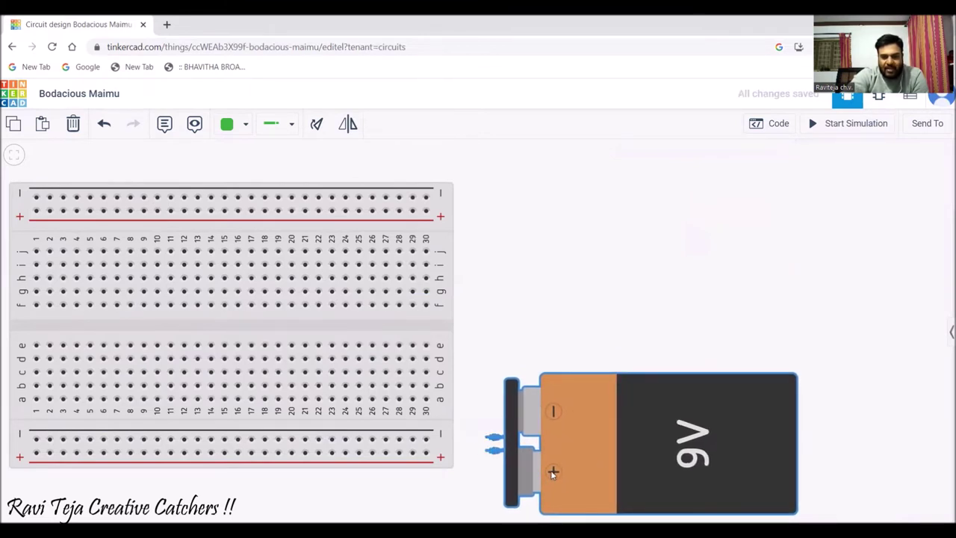
Wire the battery's positive and negative terminals to the matching lower power rails of the breadboard at column 30.
left_click(485, 450)
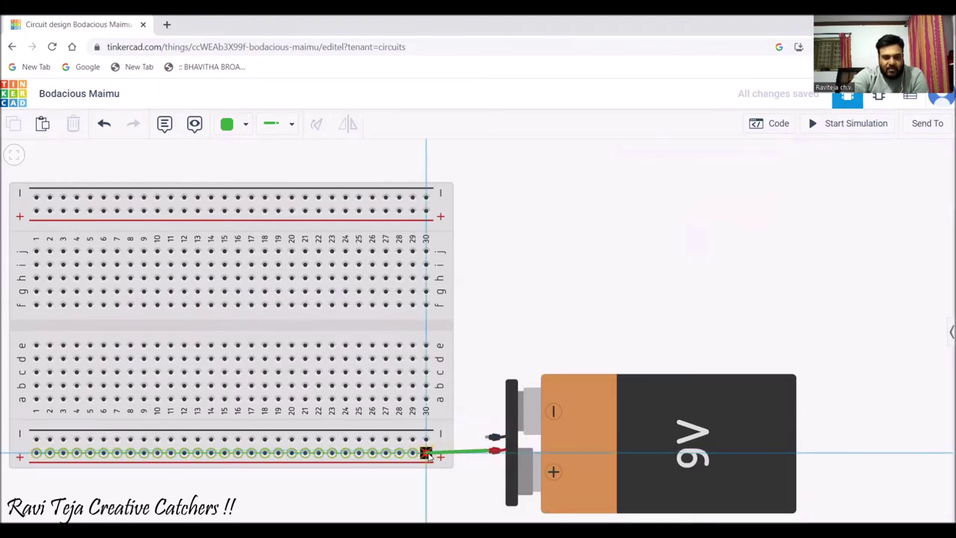
left_click(426, 453)
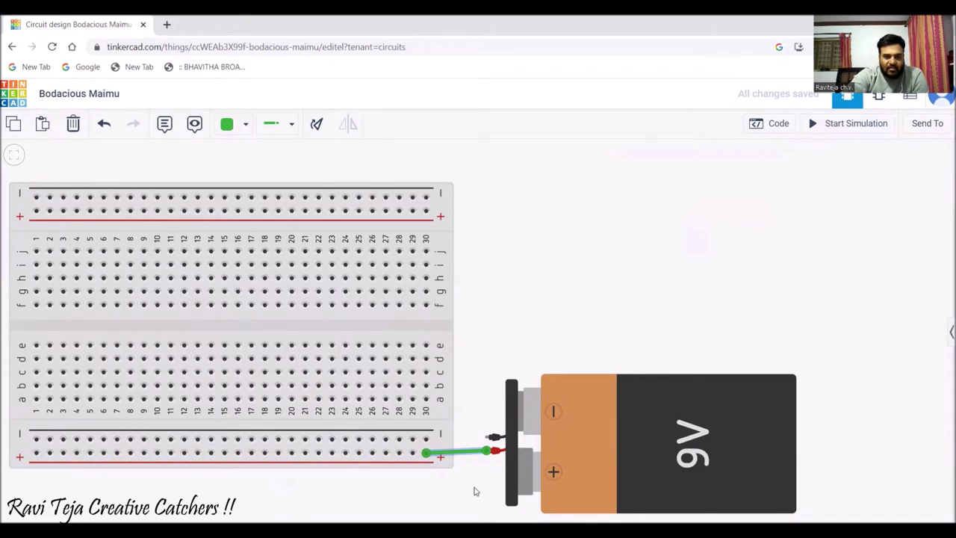
left_click(485, 437)
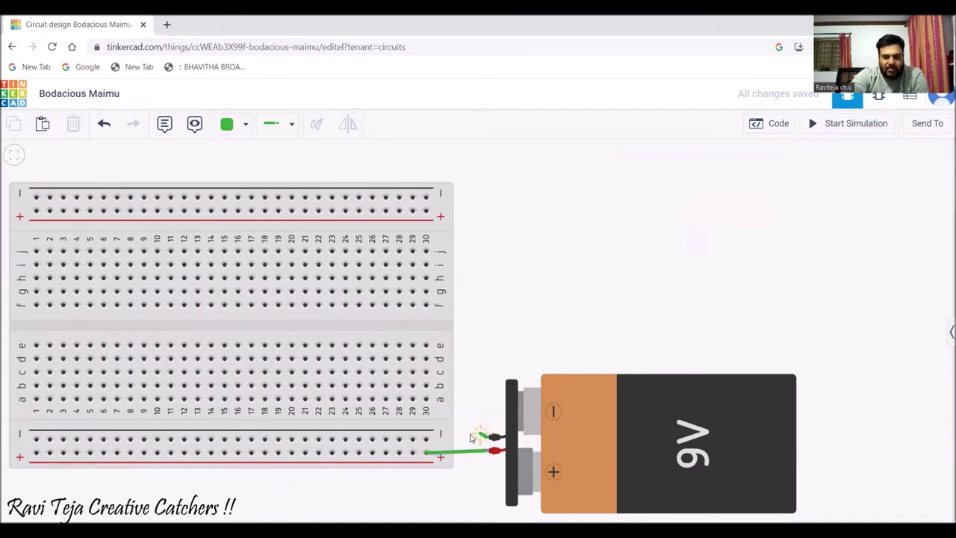
left_click(426, 439)
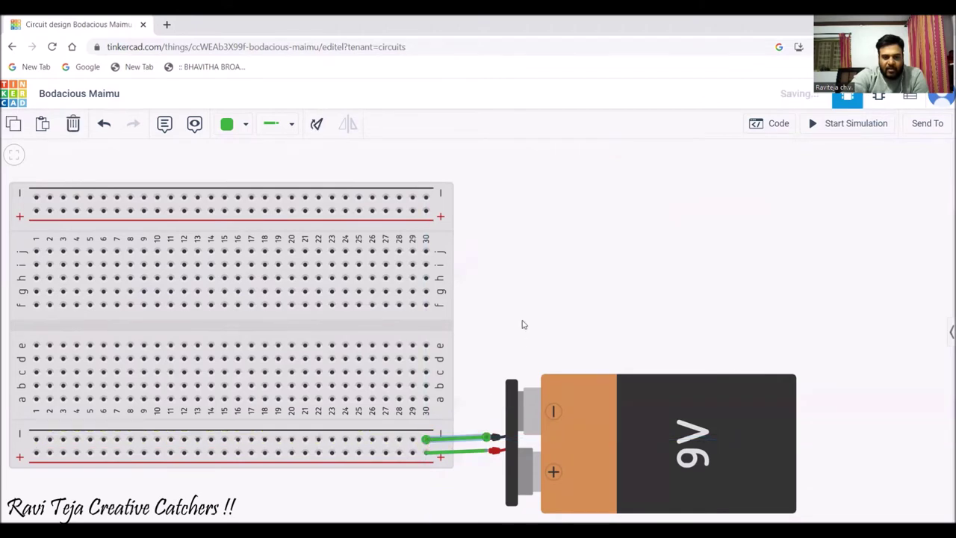
Change the color of the battery's negative wire to black.
left_click(245, 124)
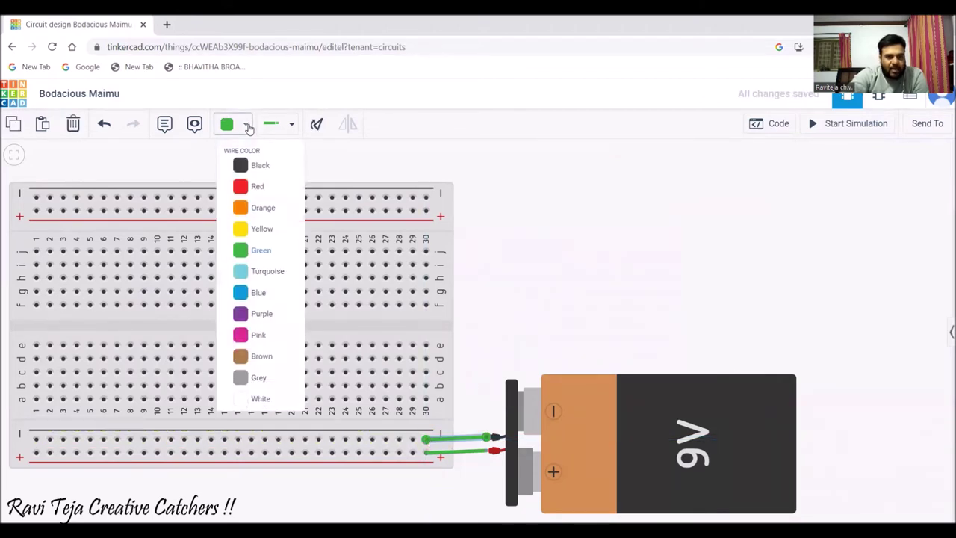
left_click(258, 168)
left_click(625, 273)
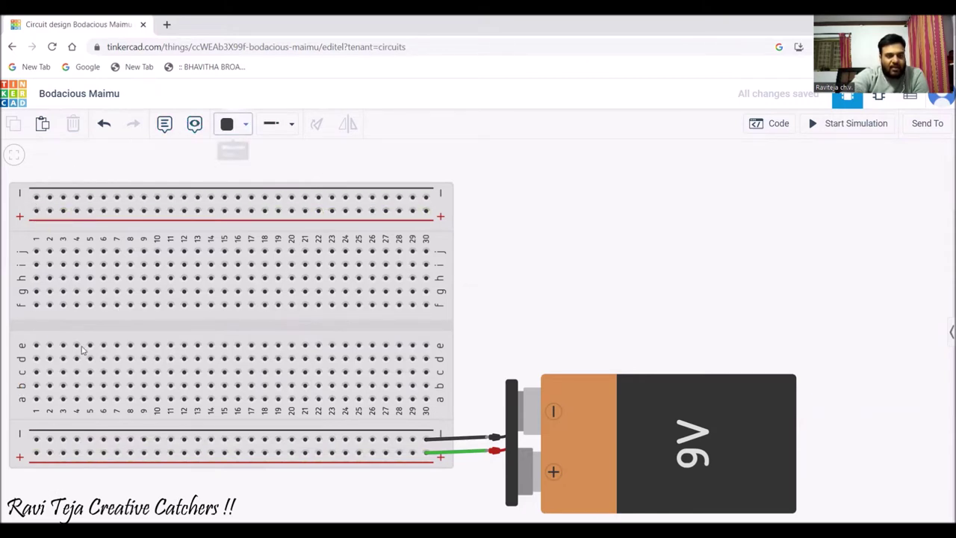
Connect the lower and upper positive rails at column 1 with a wire bent around the breadboard's left edge, and color it red.
left_click(36, 452)
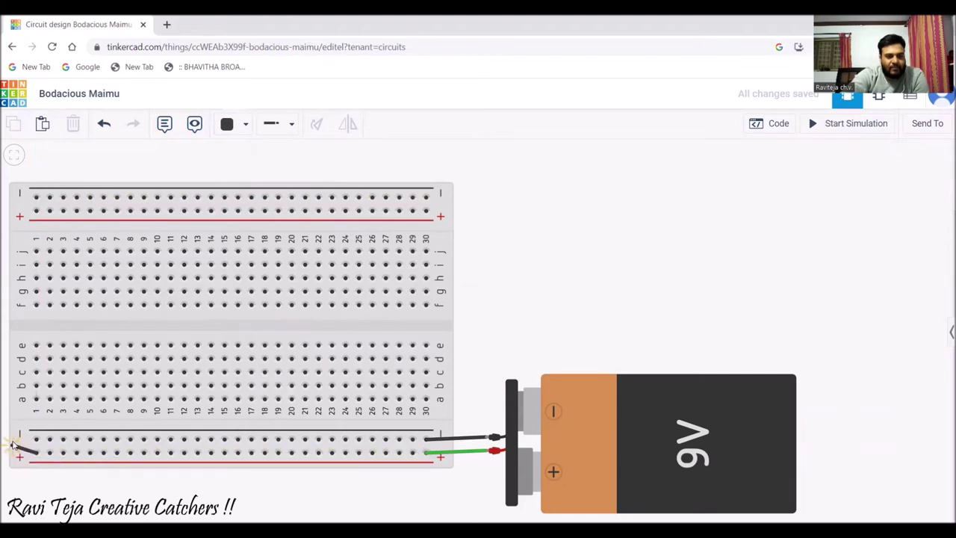
left_click(16, 454)
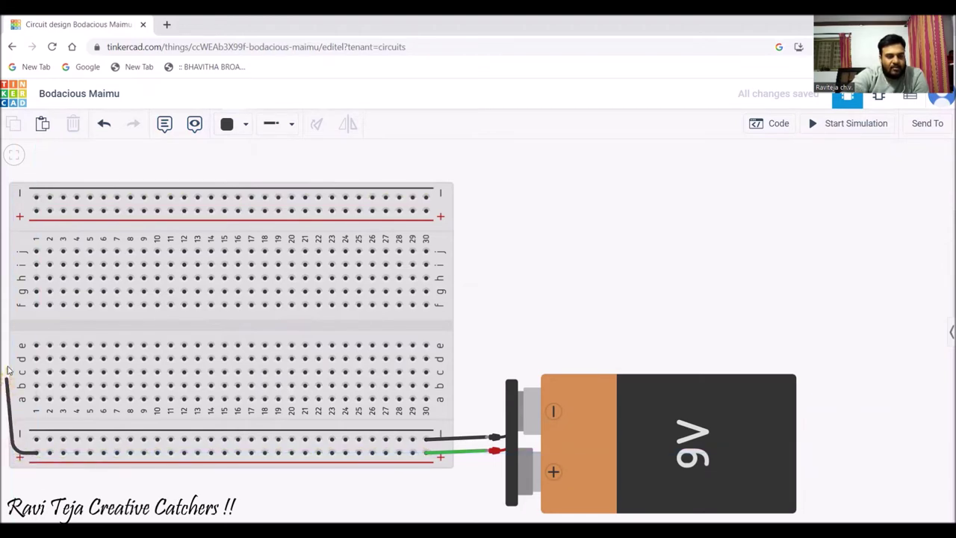
left_click(18, 212)
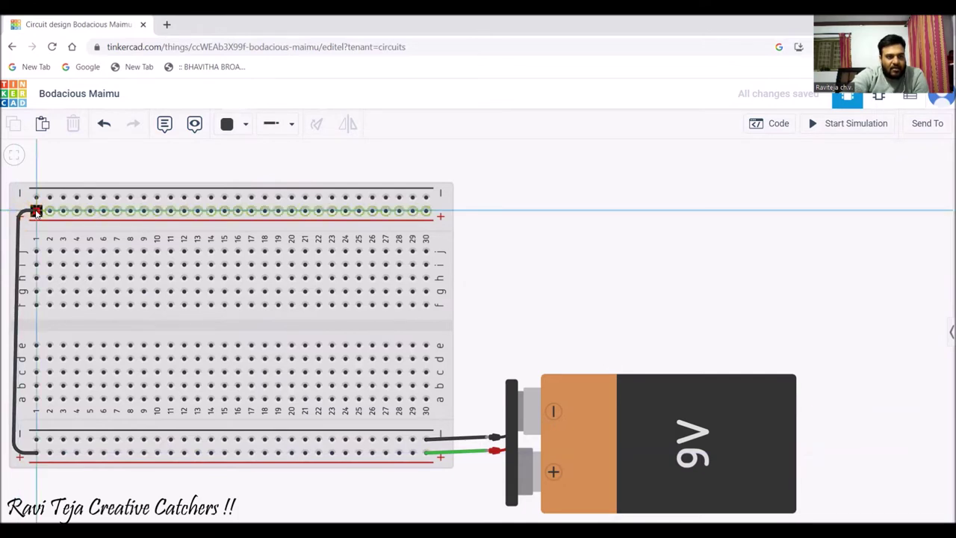
left_click(36, 211)
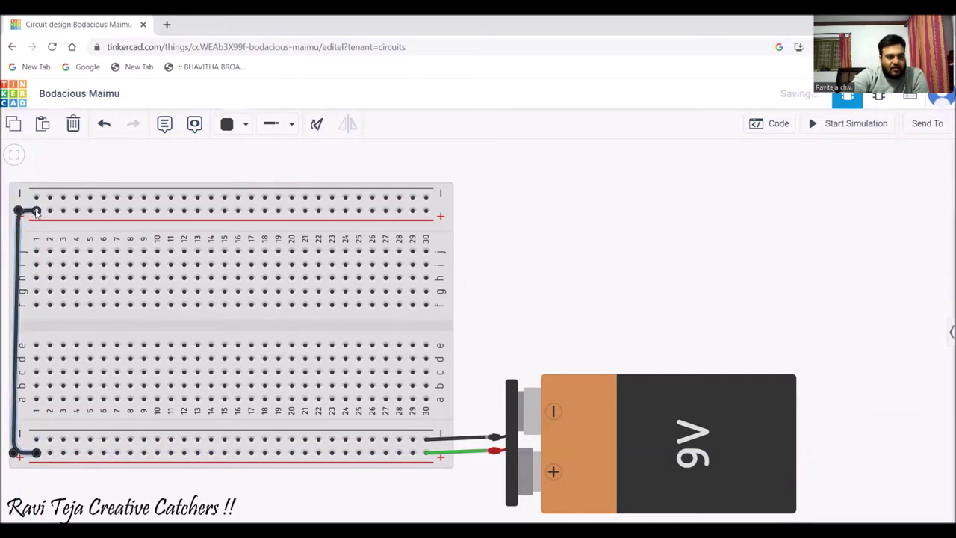
left_click(248, 125)
left_click(265, 186)
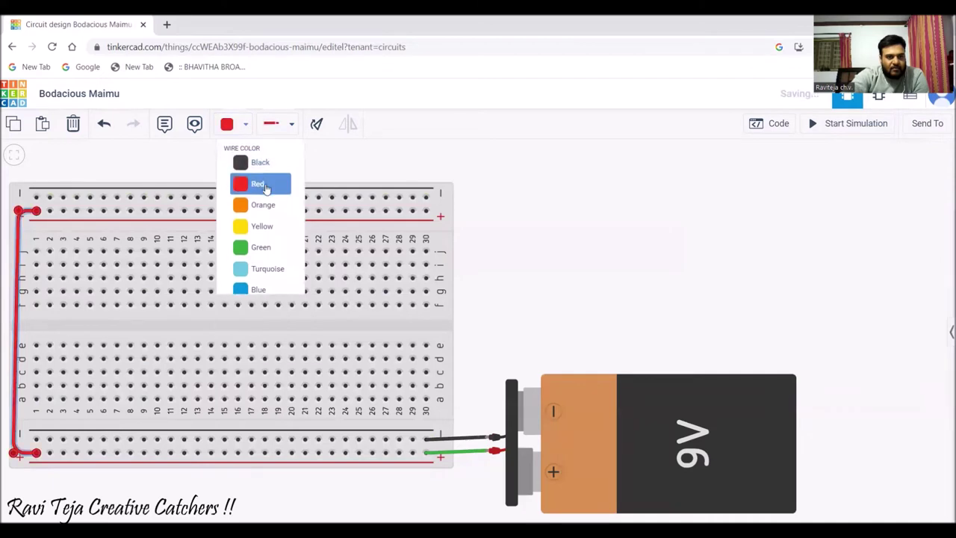
left_click(562, 291)
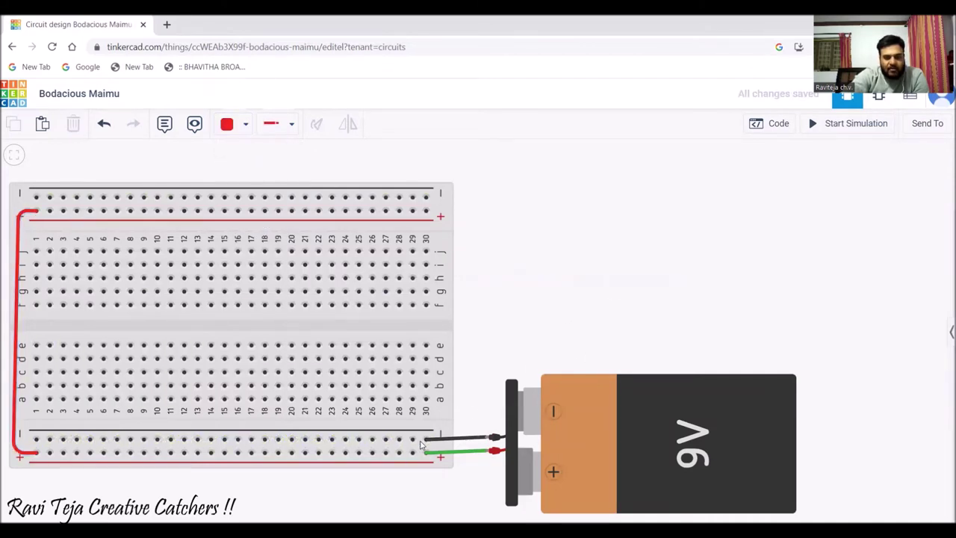
Connect the lower and upper negative rails at column 1 with a straight wire and color it black.
left_click(35, 438)
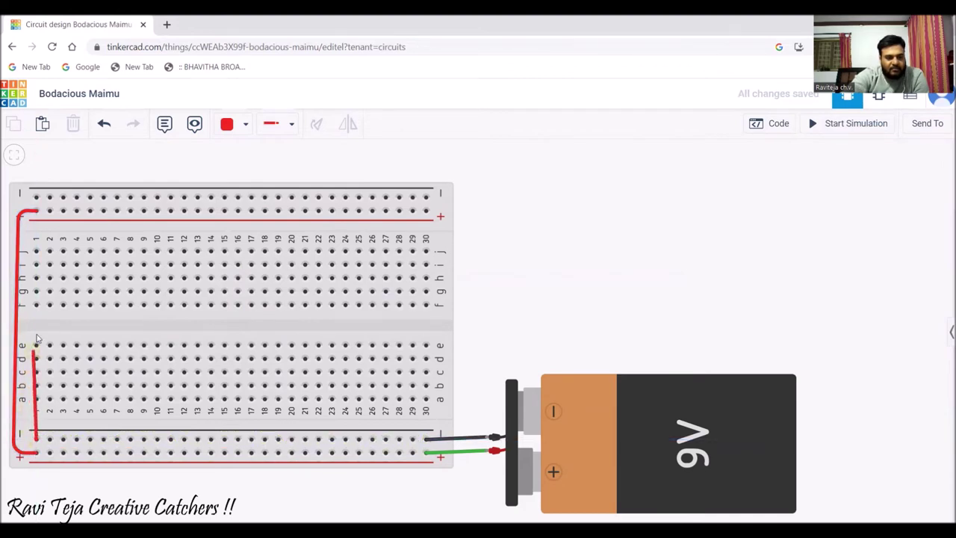
left_click(36, 197)
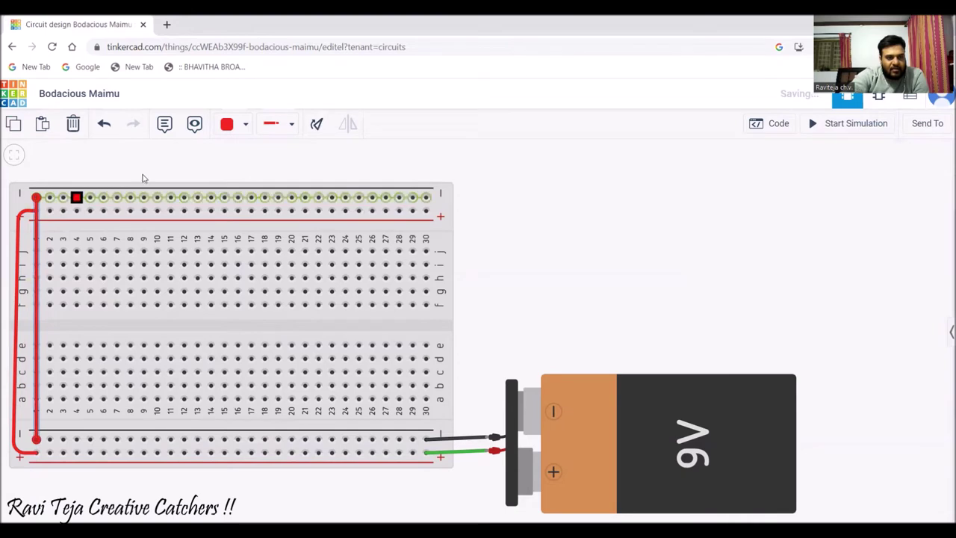
left_click(247, 127)
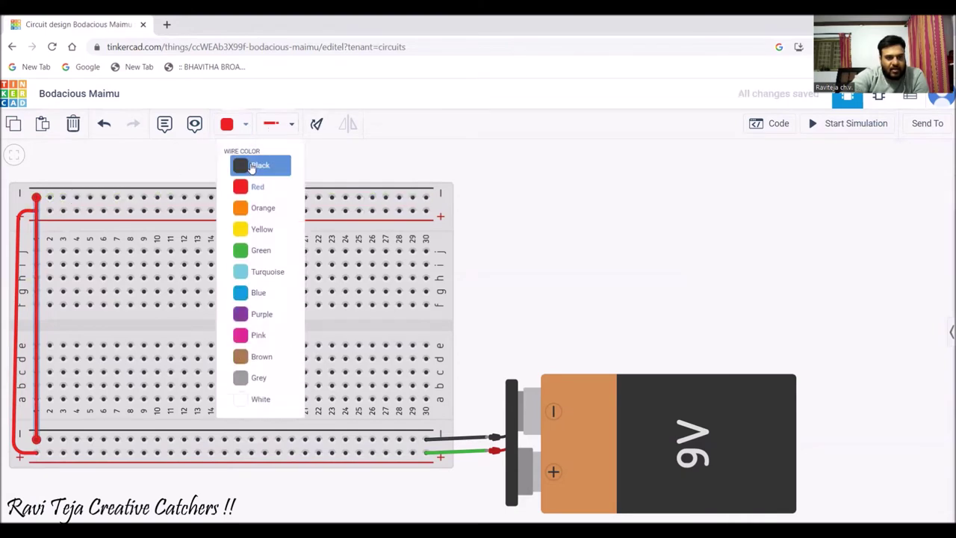
left_click(256, 162)
left_click(553, 312)
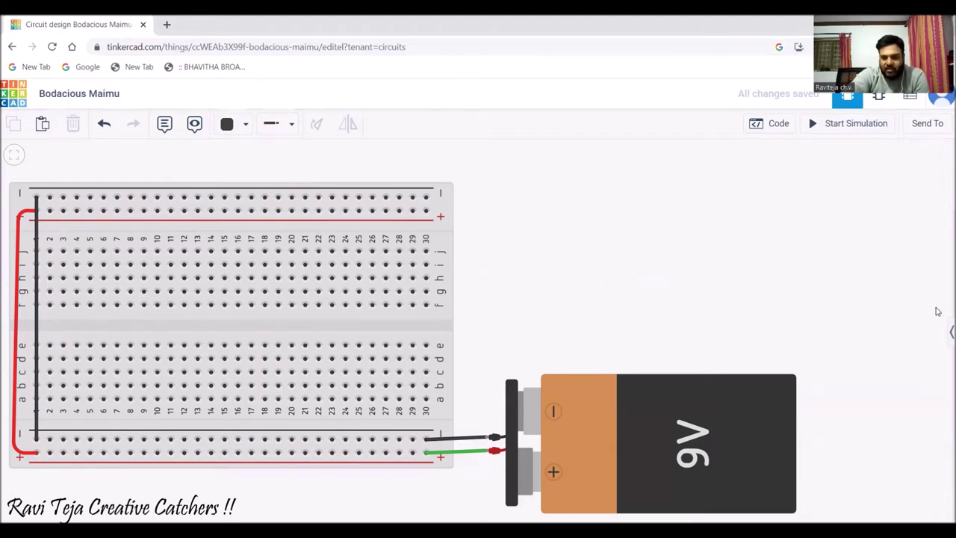
Place a red LED on the breadboard with its cathode in e19 and its anode in e20.
left_click(949, 331)
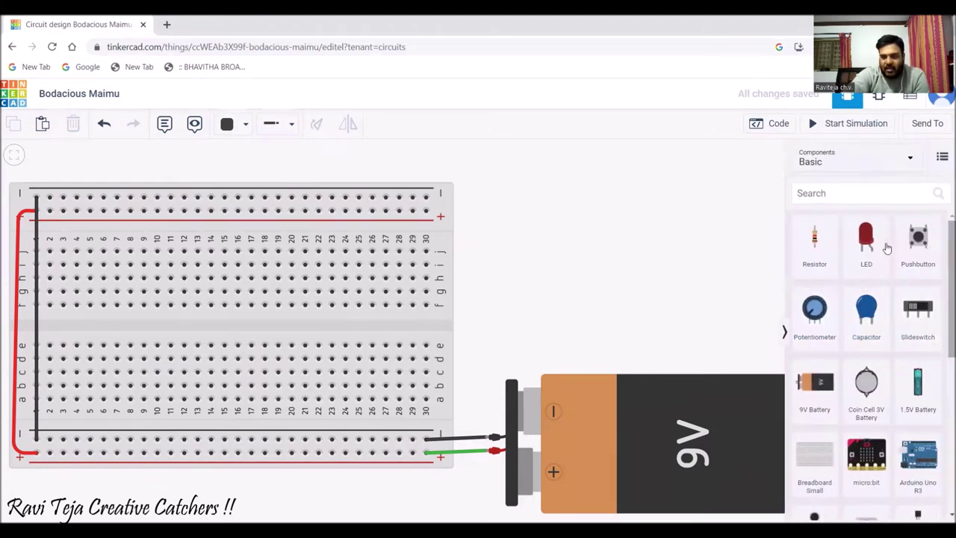
left_click_drag(870, 244, 291, 346)
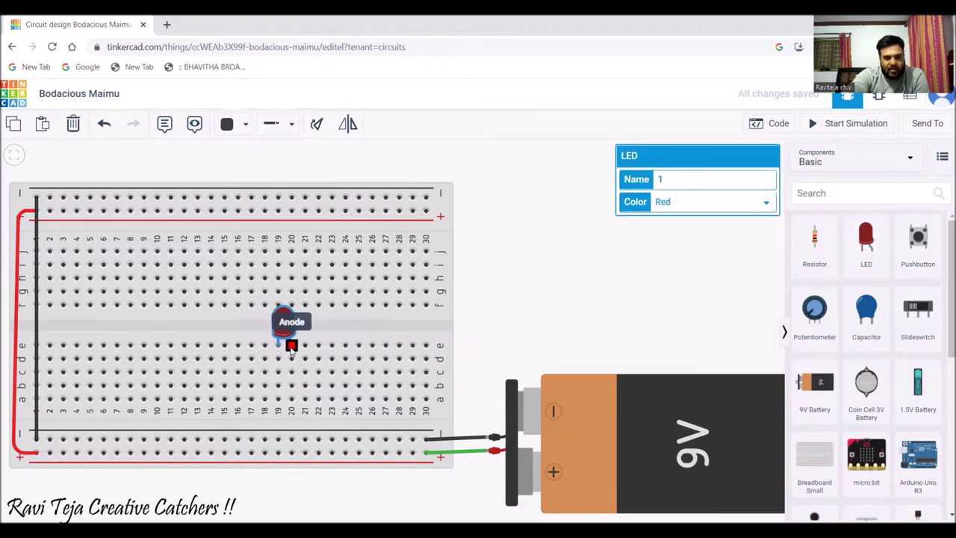
mouse_move(291, 347)
left_mouse_down()
mouse_move(291, 399)
mouse_move(297, 339)
mouse_move(292, 403)
mouse_move(297, 340)
mouse_move(291, 398)
mouse_move(296, 342)
mouse_move(277, 401)
mouse_move(280, 344)
left_mouse_up()
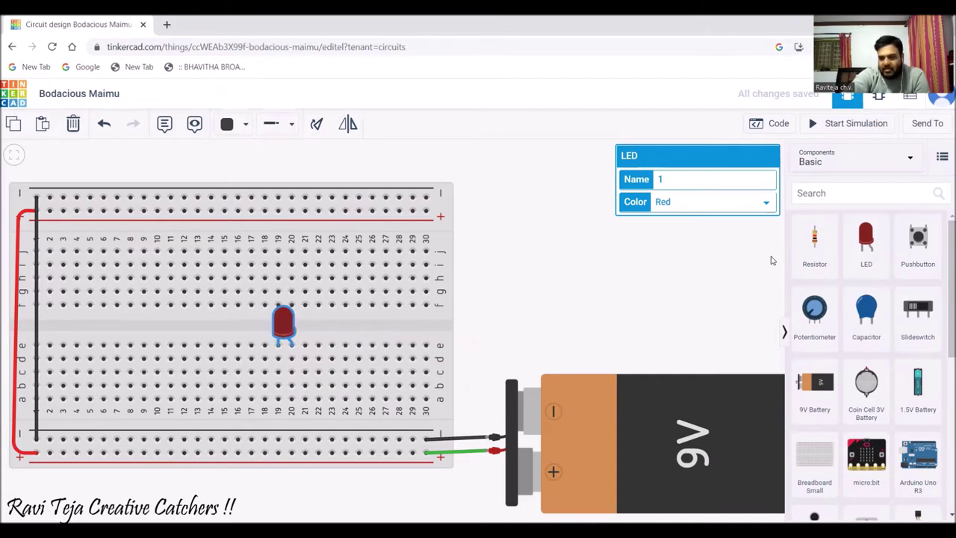
Add a resistor, rotate it to horizontal, and place it on the breadboard between d20 and d24, in line with the LED's anode column.
left_click_drag(817, 246, 345, 377)
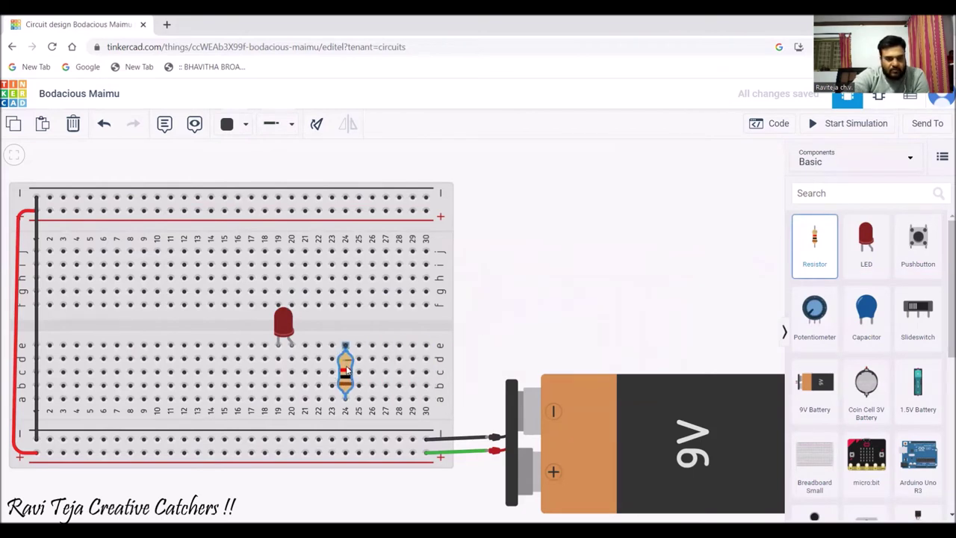
left_click_drag(345, 371, 549, 295)
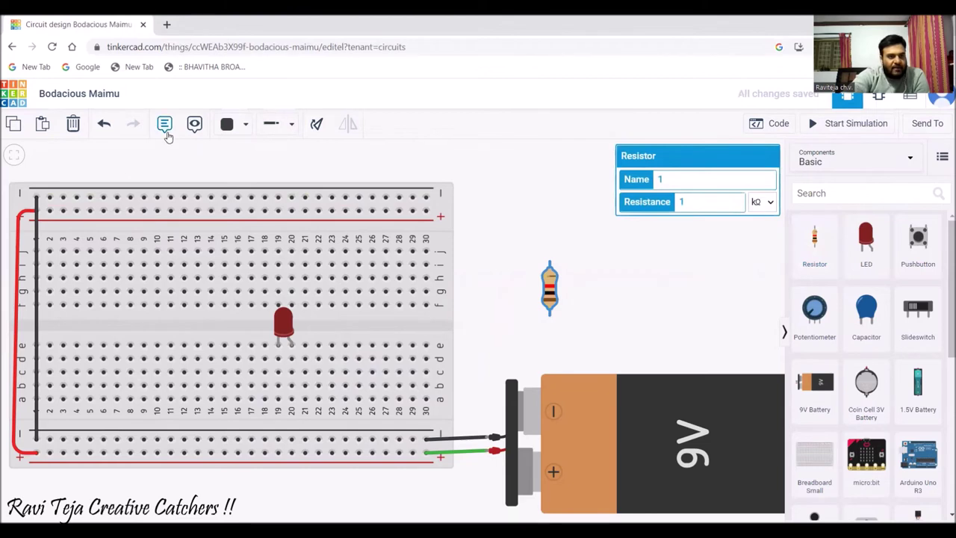
left_click(317, 123)
left_click(316, 123)
left_click(317, 124)
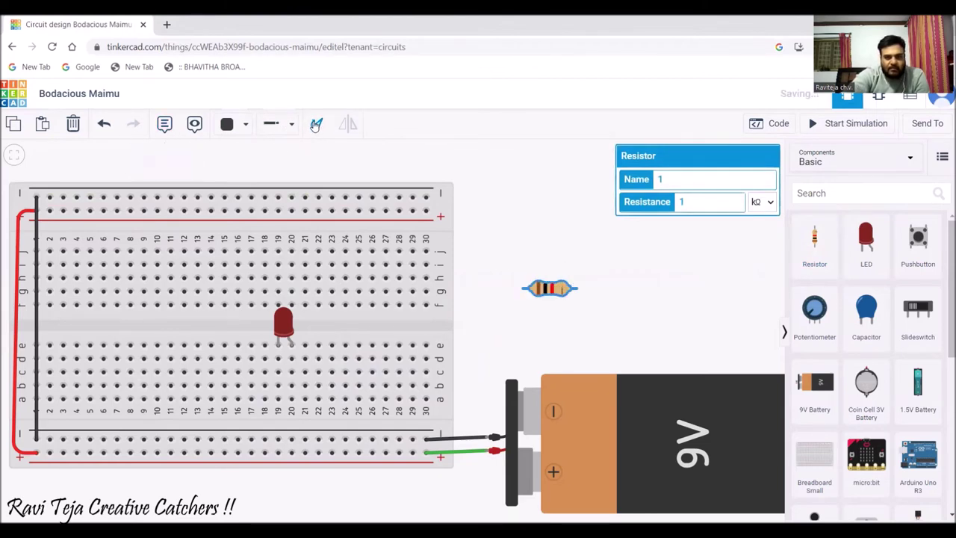
left_click_drag(538, 297, 318, 362)
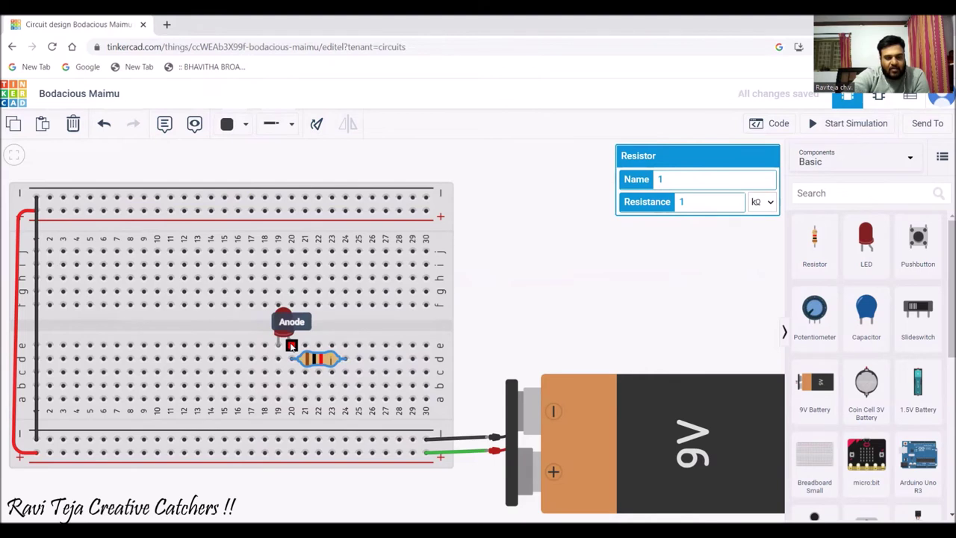
Connect c24, in the resistor's free-end column, to the lower positive rail with a straight vertical wire and color it red.
left_click(345, 374)
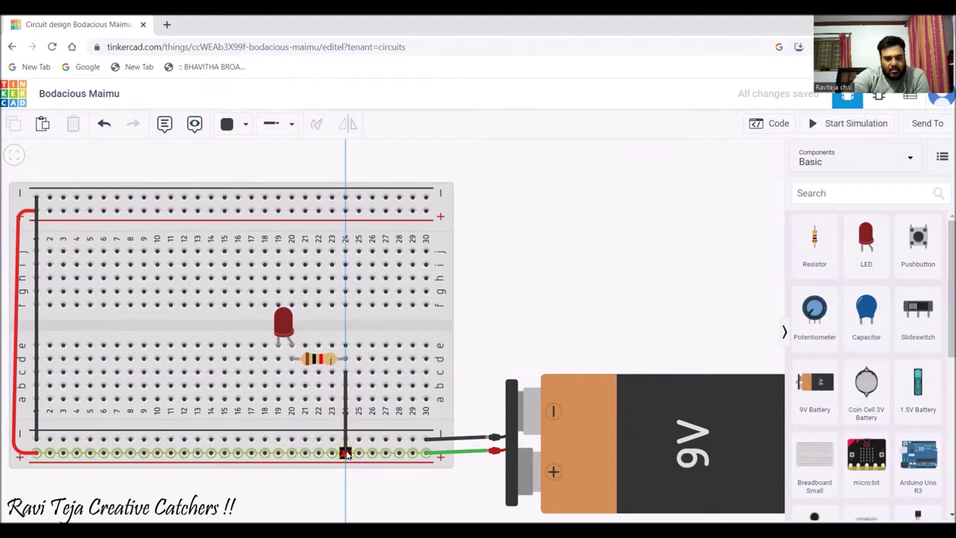
left_click(345, 453)
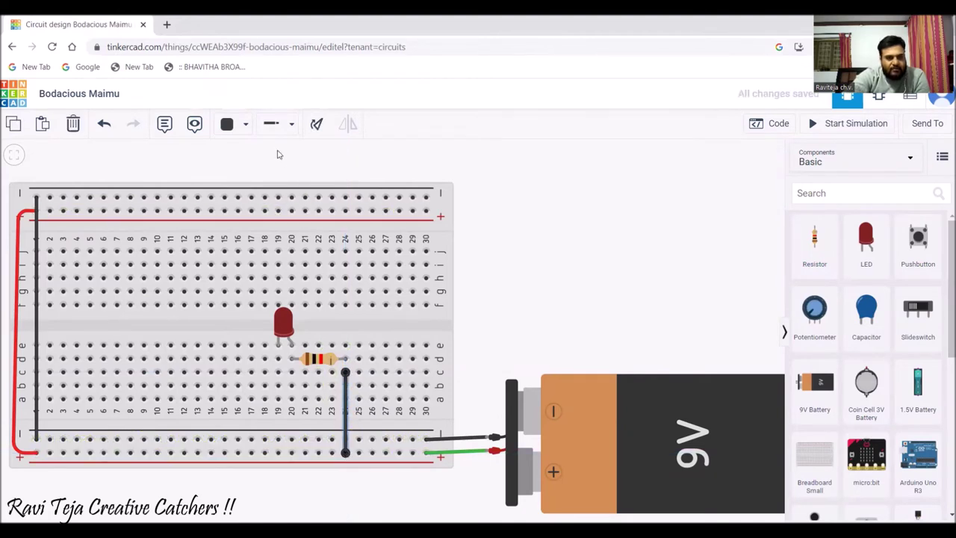
left_click(246, 124)
left_click(252, 186)
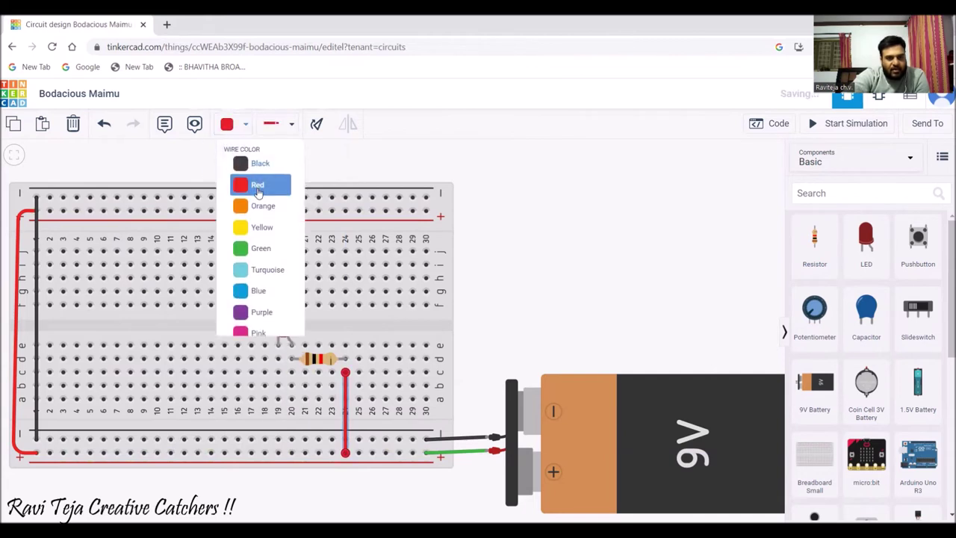
left_click(553, 301)
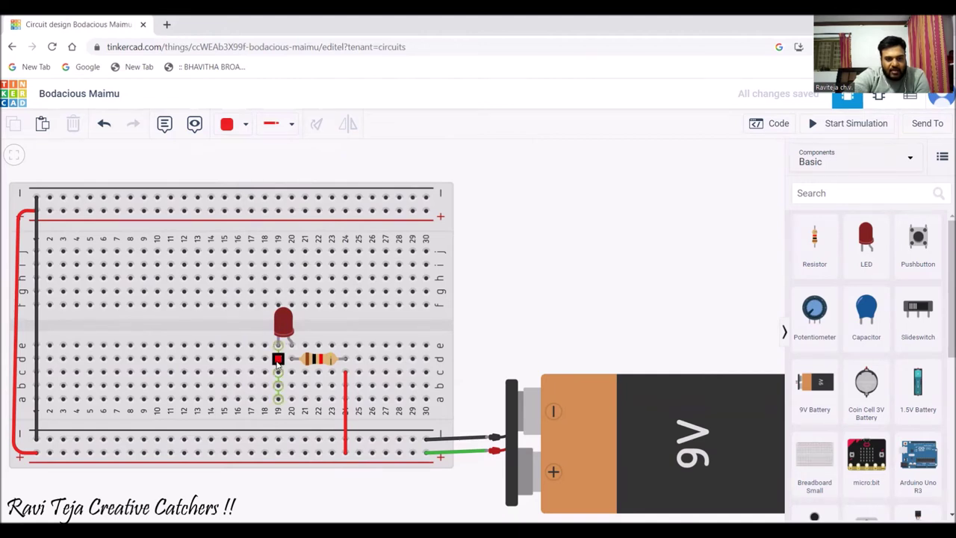
Connect d19, in the LED's cathode column, to the lower negative rail with a straight vertical wire and color it black.
left_click(277, 359)
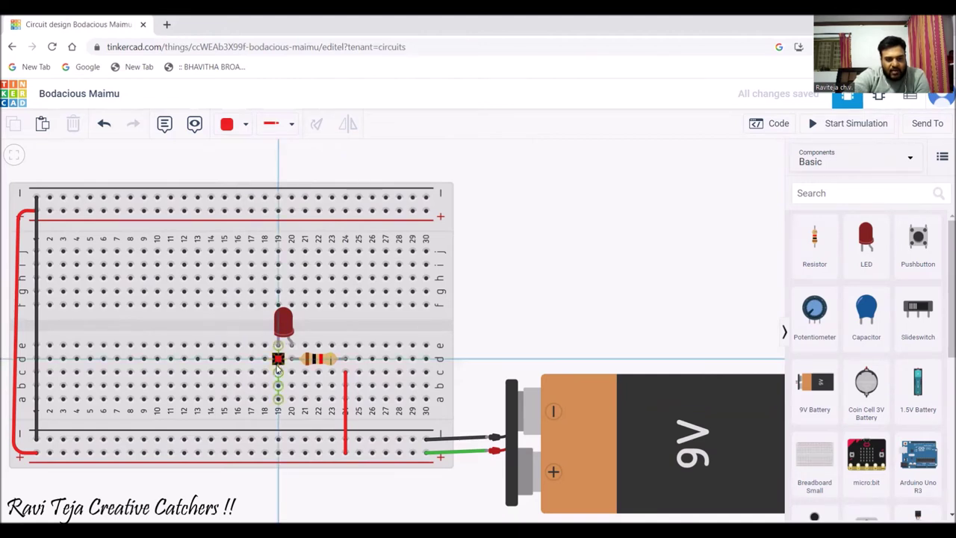
left_click(277, 439)
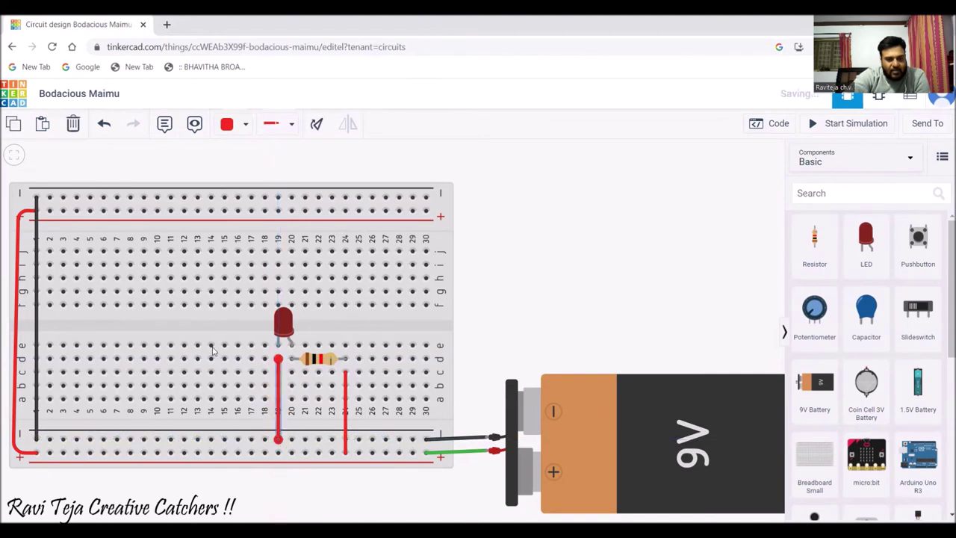
left_click(246, 125)
left_click(258, 161)
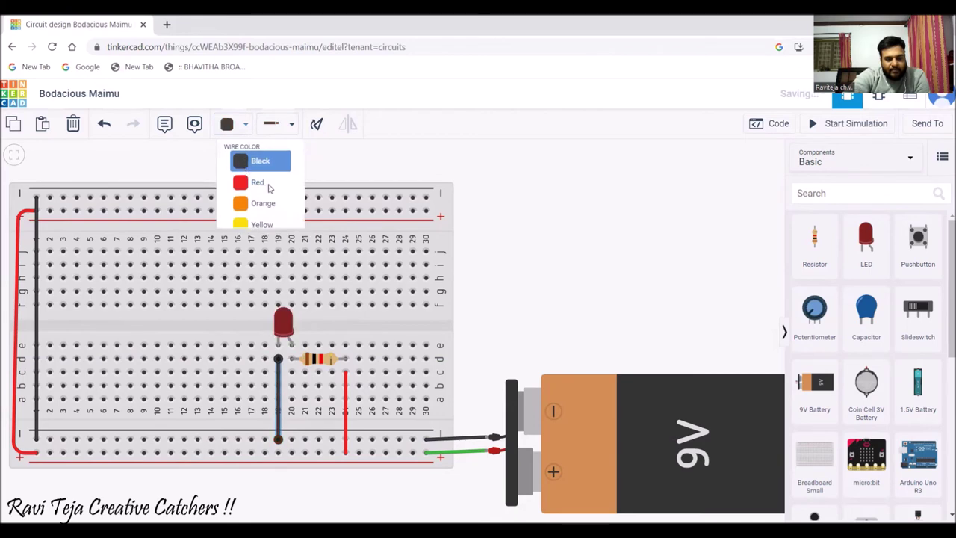
left_click(532, 322)
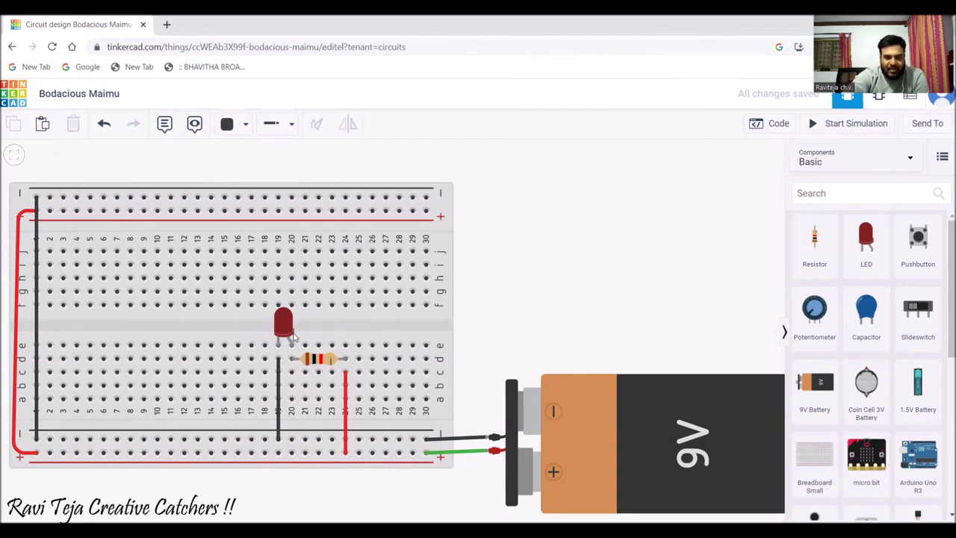
left_click(279, 442)
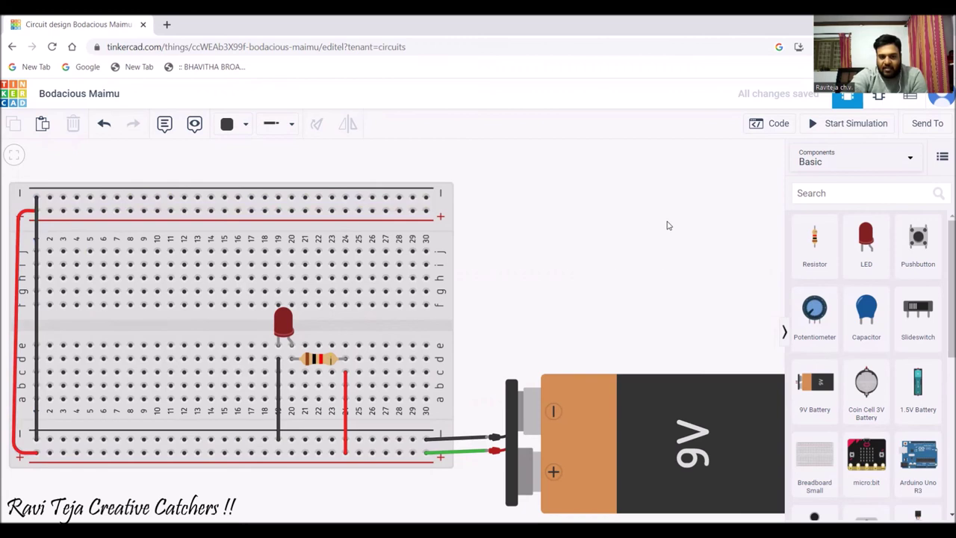
Run the circuit simulation to test the LED, stop it, and start it again.
left_click(833, 125)
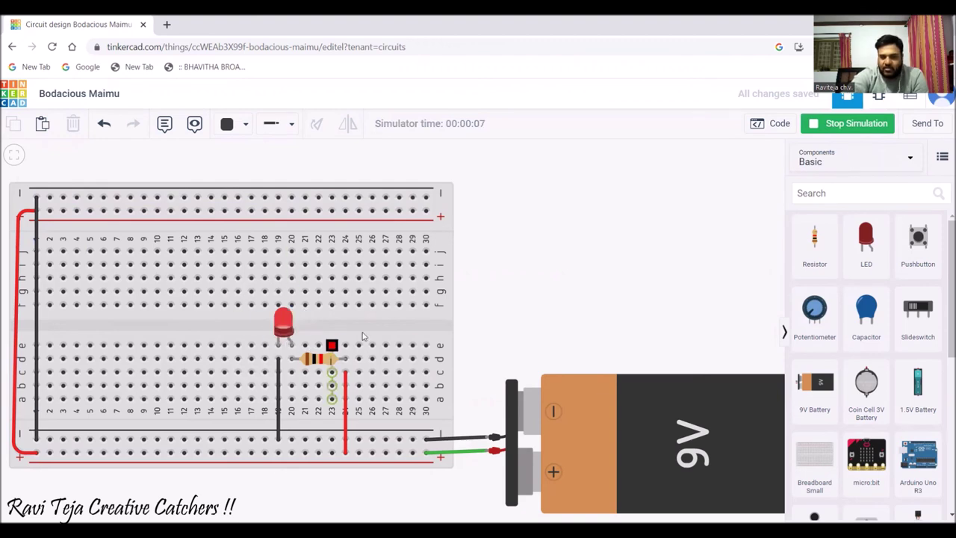
left_click(840, 129)
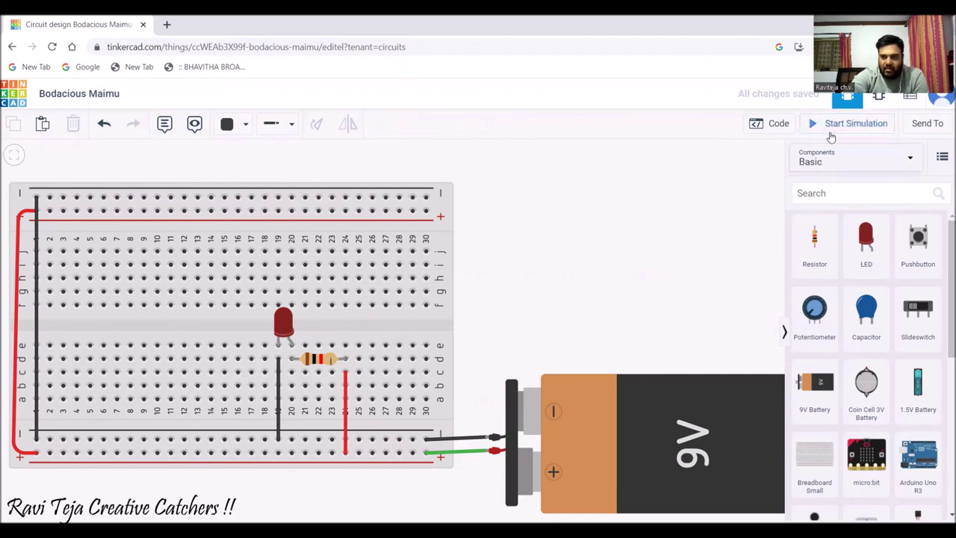
left_click(836, 128)
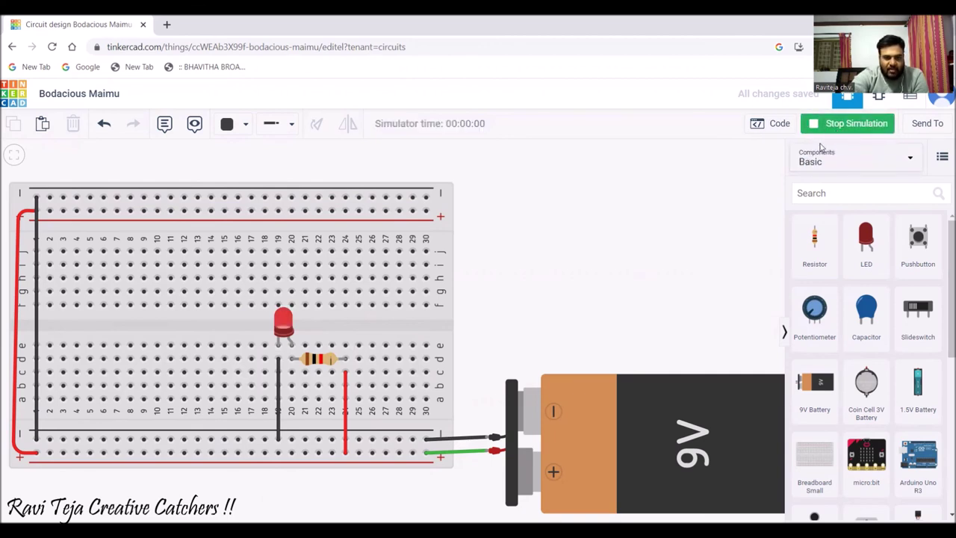